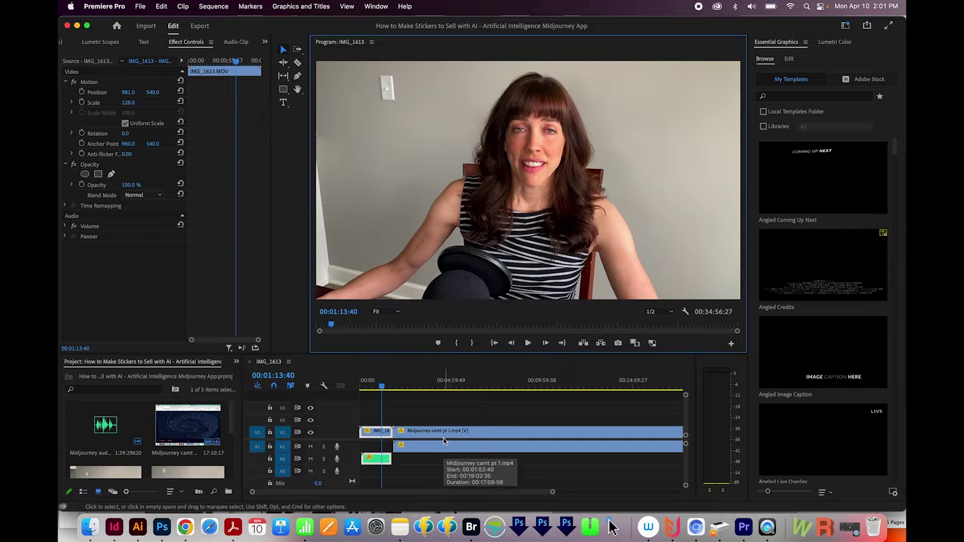
# - Turn on Show Audio Waveform in the IMG_1613 timeline's display settings
pyautogui.click(324, 387)
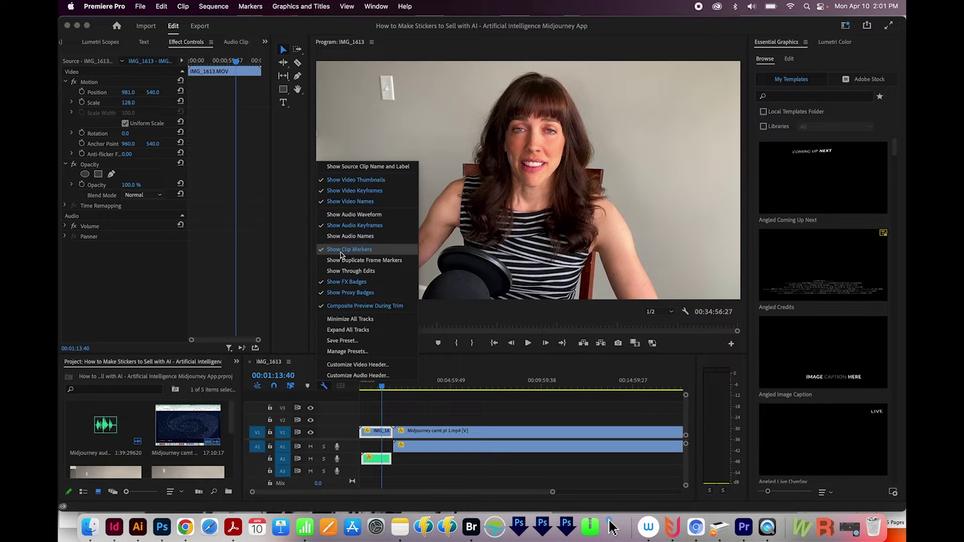
pyautogui.click(356, 218)
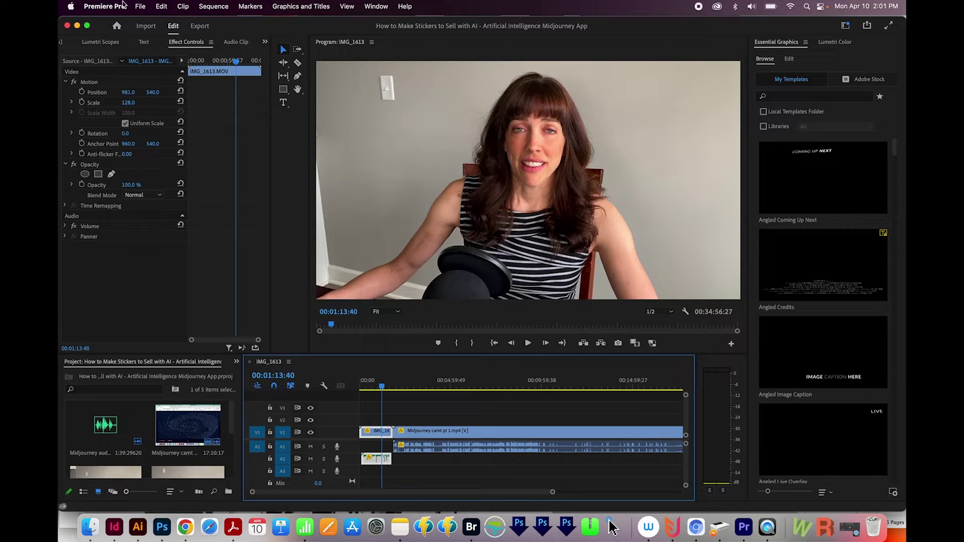
# - Enable Automatic audio waveform generation in Preferences > Audio and confirm with OK
pyautogui.click(108, 8)
pyautogui.moveTo(112, 42)
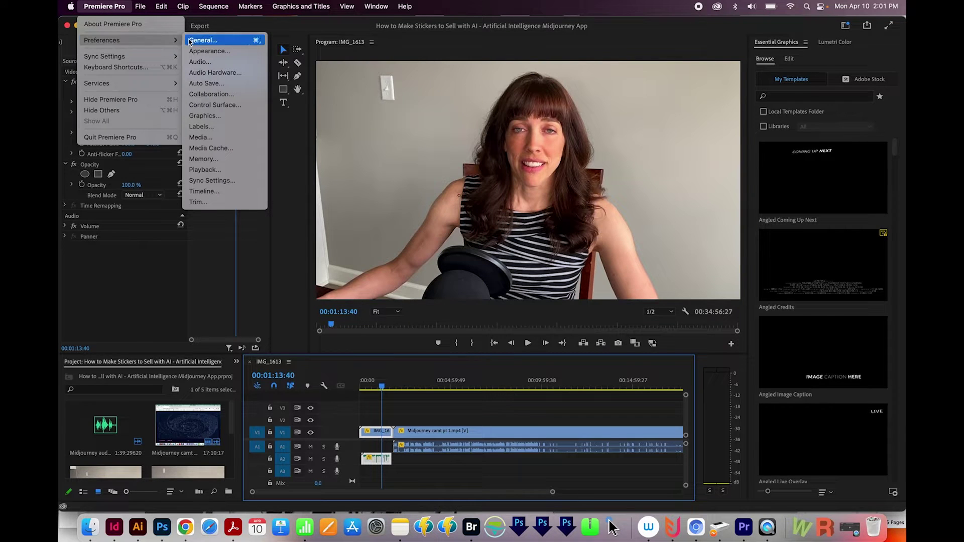
pyautogui.click(205, 63)
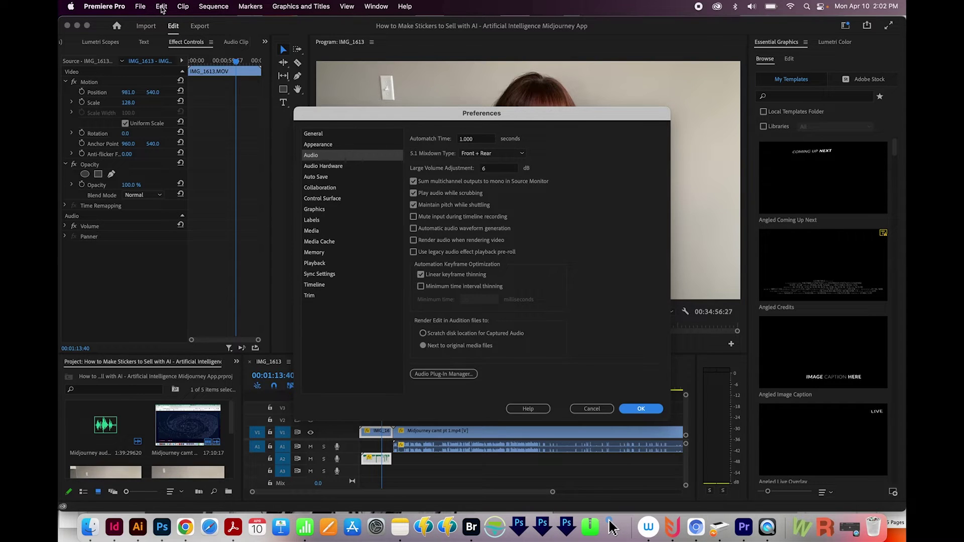
pyautogui.click(326, 155)
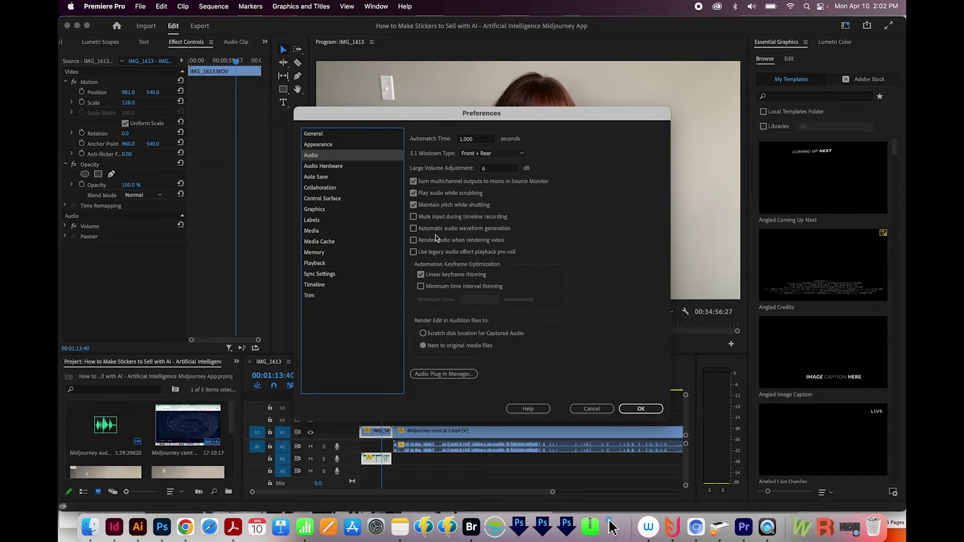
pyautogui.click(413, 229)
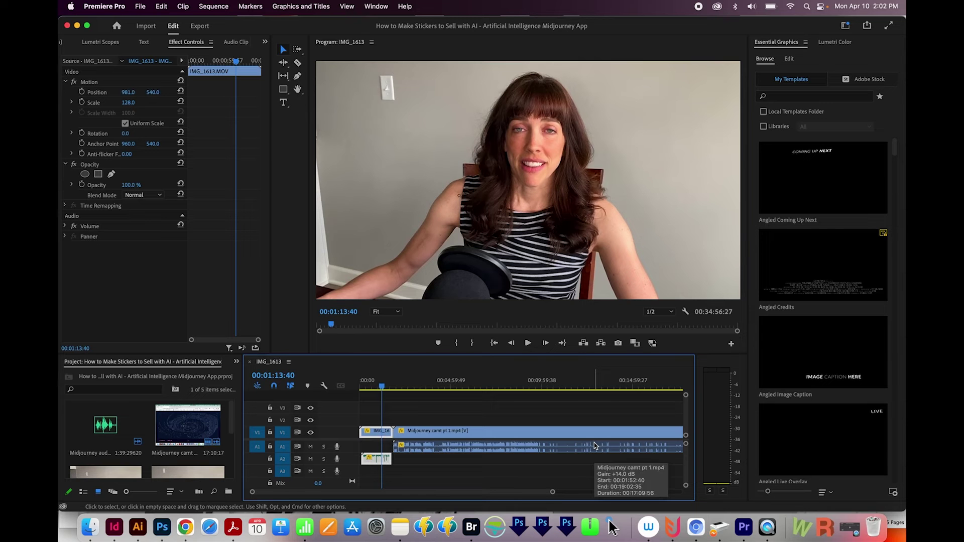
# - Deselect all clips and unlink the Midjourney camt pt 1.mp4 audio from its video
pyautogui.press('super+shift+a')
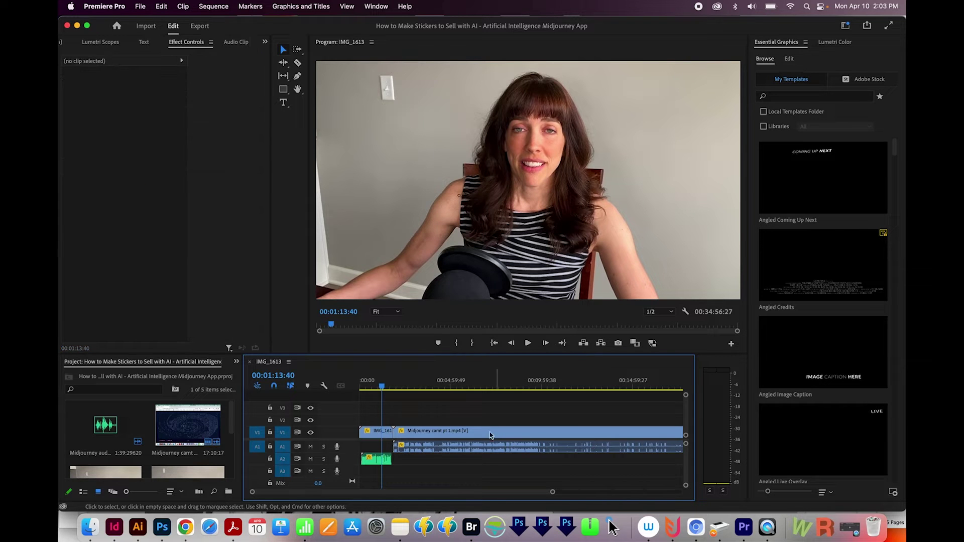
pyautogui.rightClick(448, 450)
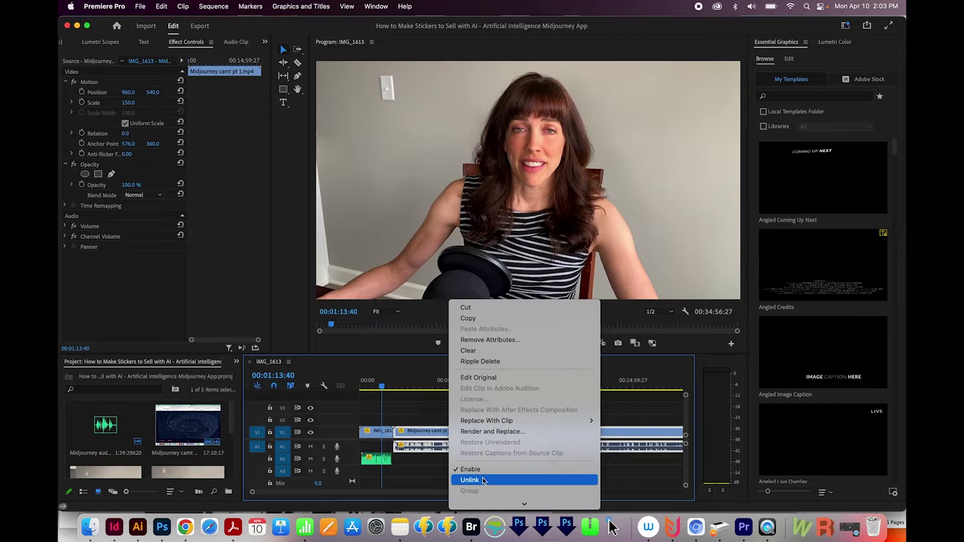
pyautogui.click(477, 480)
# - Render and replace the separated audio clip, then select it together with the video clip
pyautogui.click(465, 450)
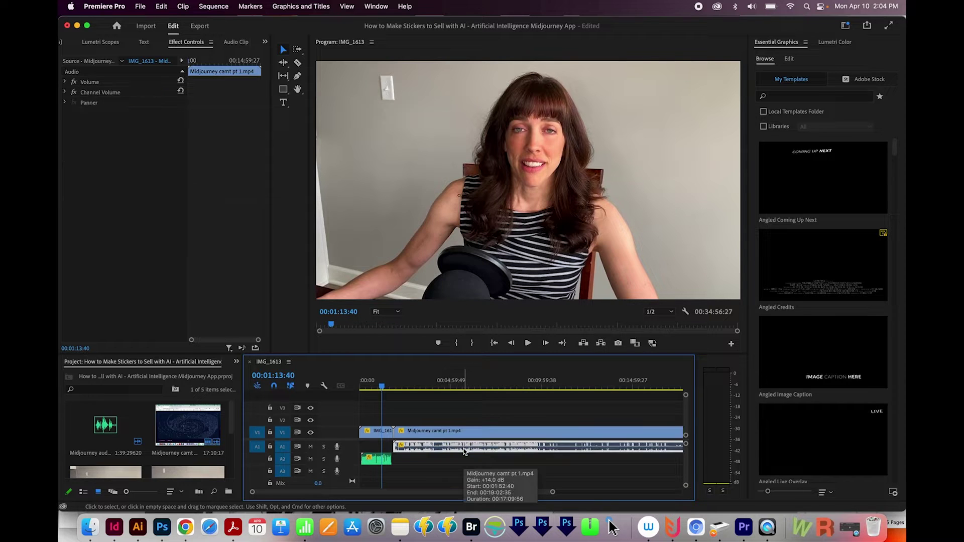
pyautogui.rightClick(464, 451)
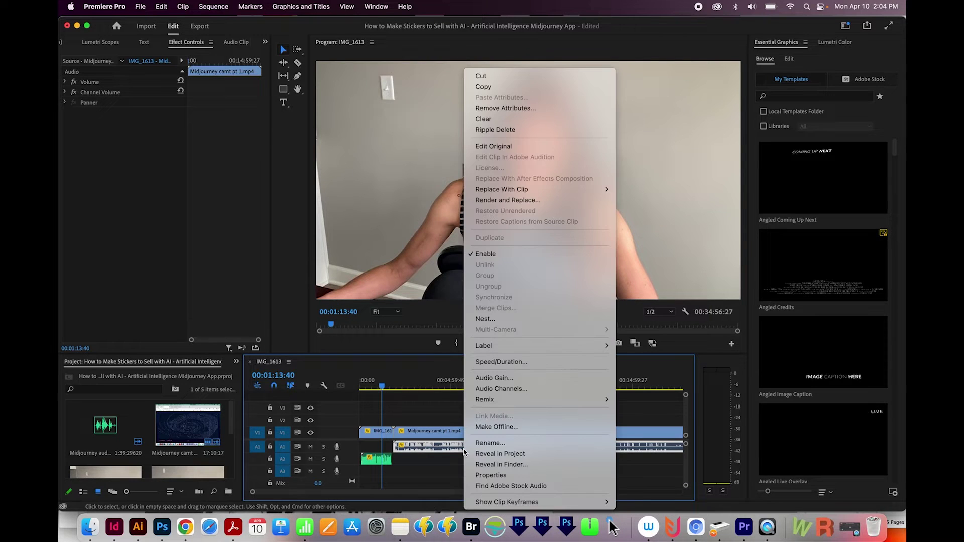
pyautogui.click(508, 202)
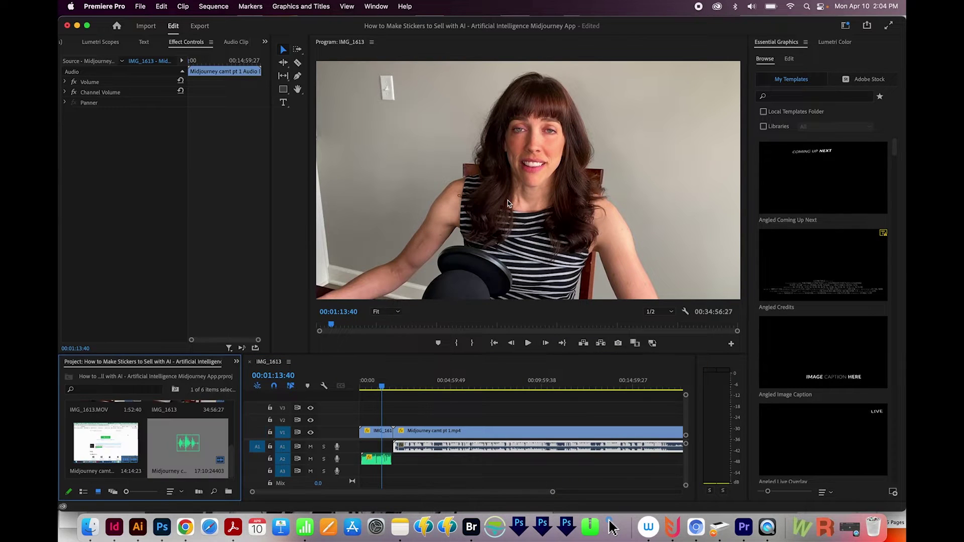
pyautogui.moveTo(499, 414); pyautogui.dragTo(470, 458)
# - Link the selected Midjourney video clip back with its rendered audio clip
pyautogui.rightClick(489, 433)
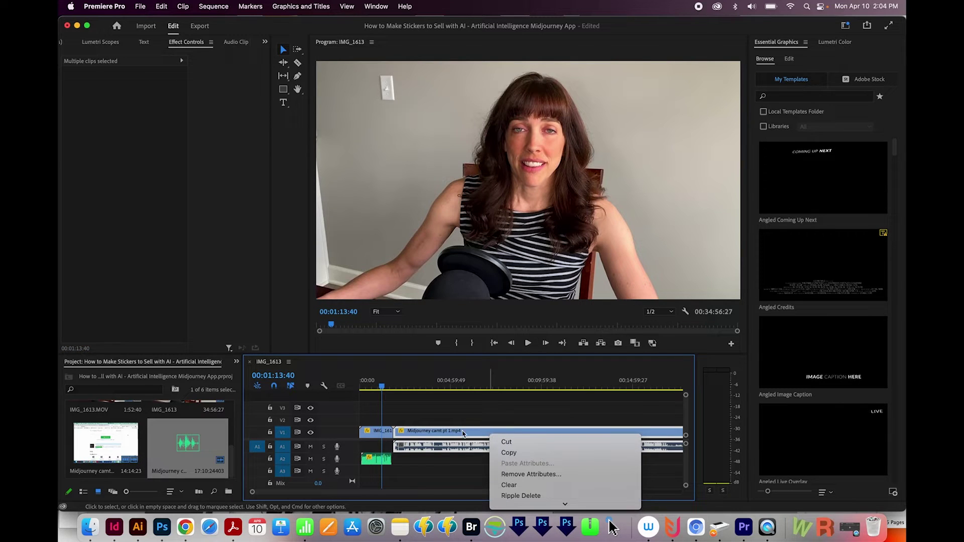
pyautogui.click(464, 434)
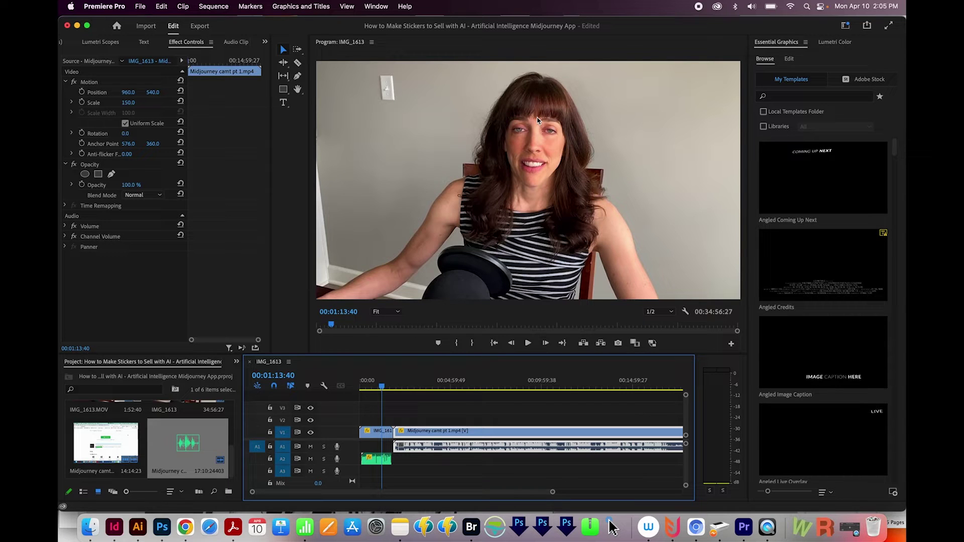
# - Open Preferences > Media Cache, then bring up a Finder window at the home folder
pyautogui.click(118, 8)
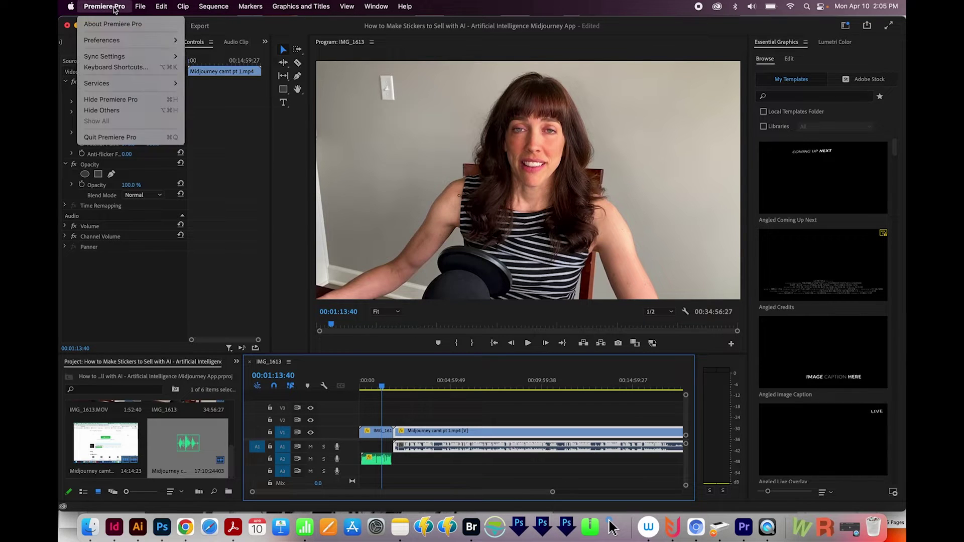
pyautogui.moveTo(113, 43)
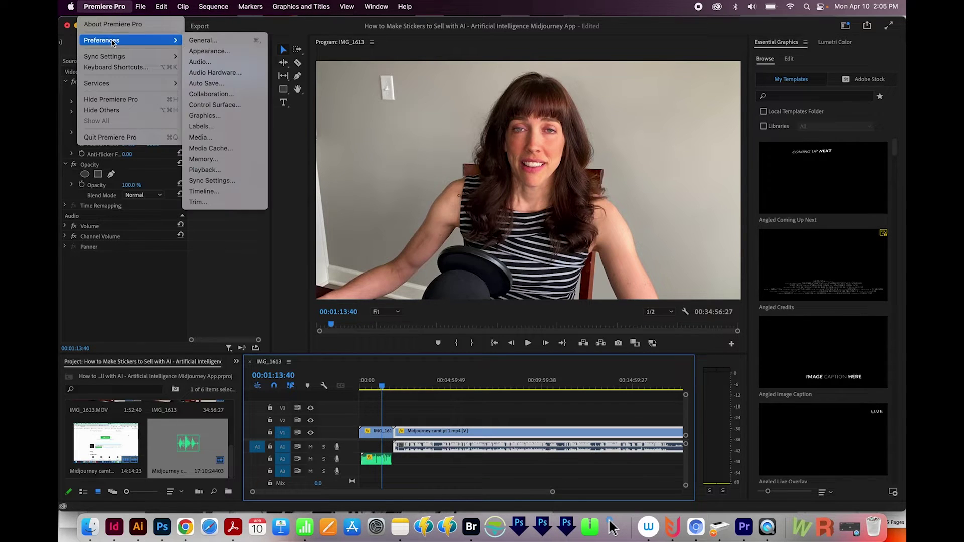
pyautogui.click(224, 148)
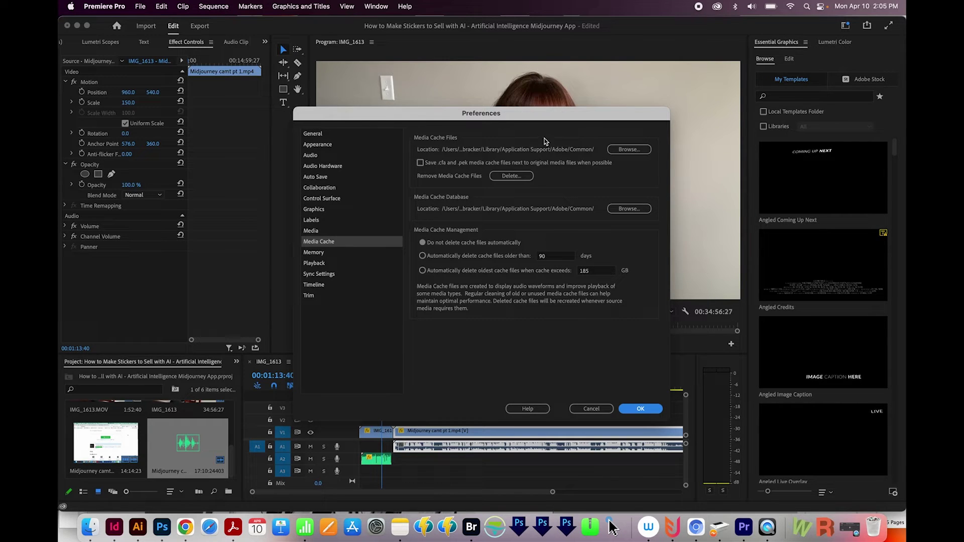
pyautogui.click(90, 528)
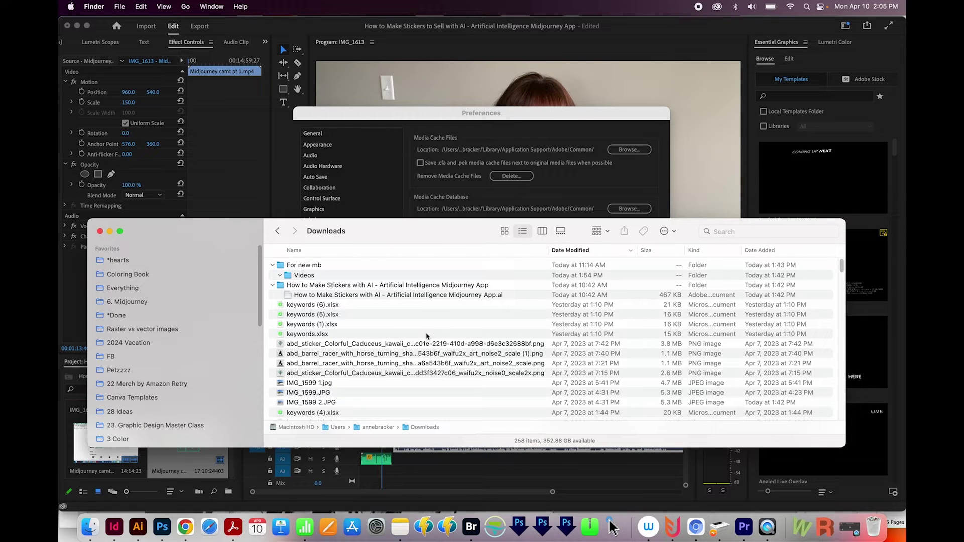
pyautogui.press('super+shift+h')
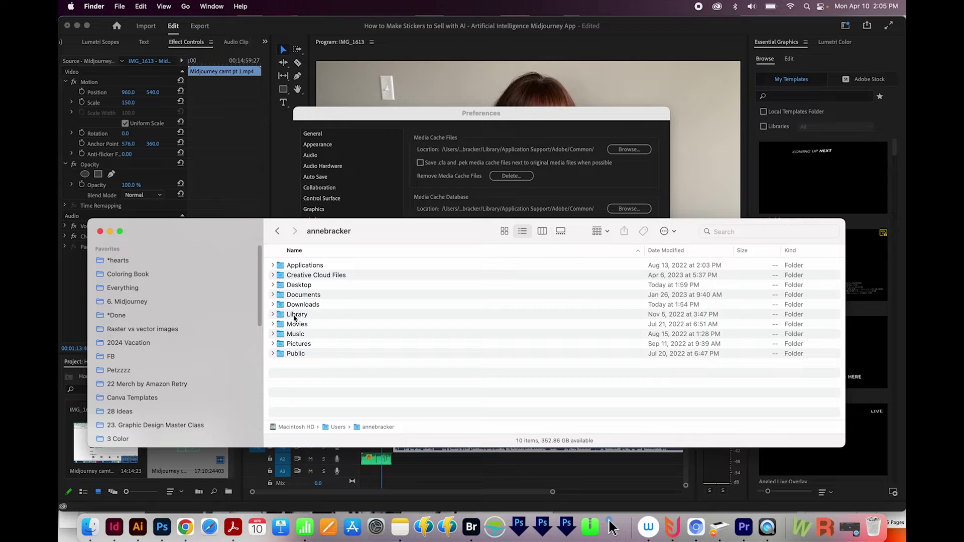
# - Dismiss the Finder view options and open the Library folder in column view
pyautogui.rightClick(347, 382)
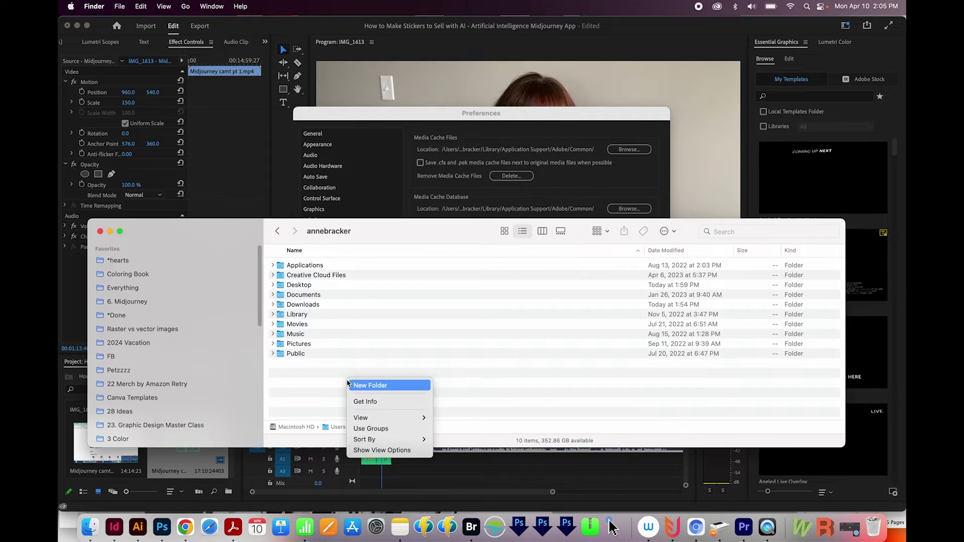
pyautogui.click(389, 450)
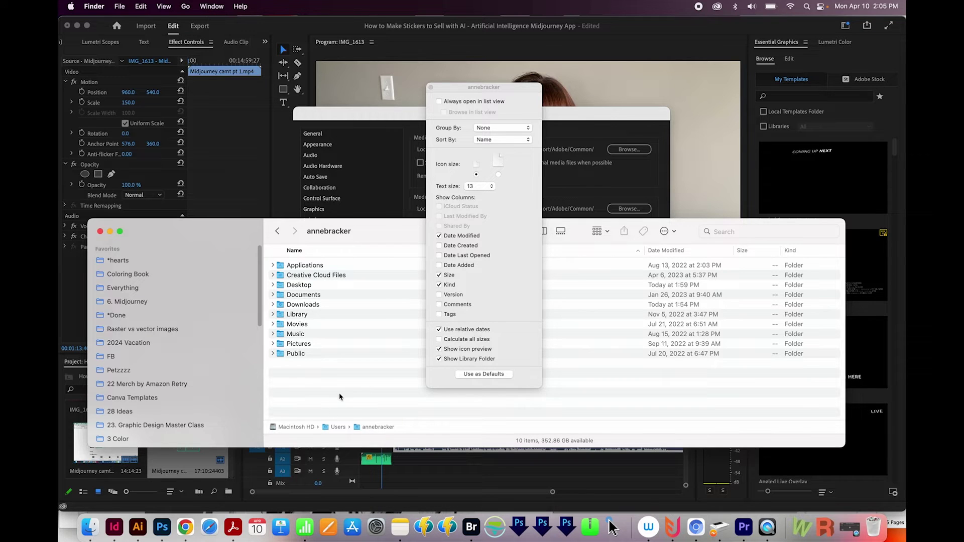
pyautogui.click(431, 87)
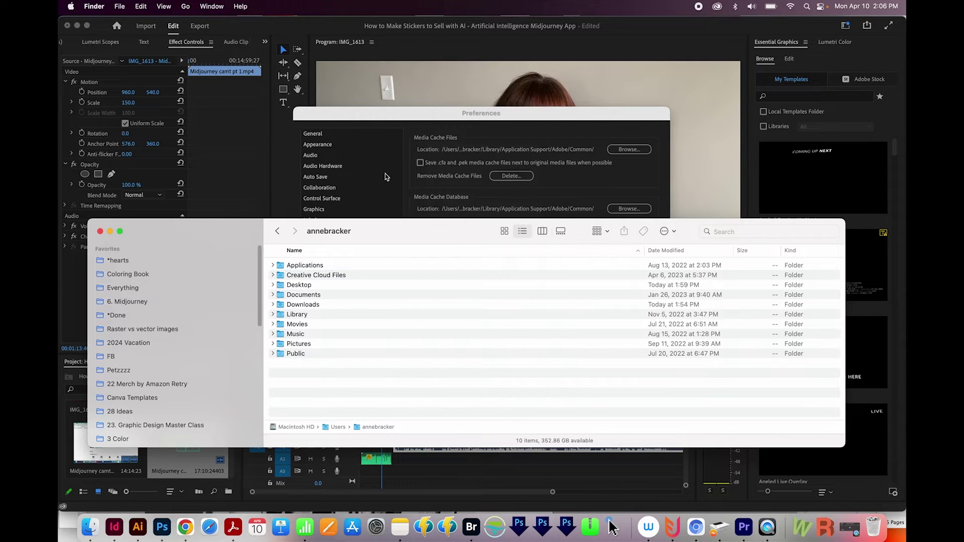
pyautogui.click(309, 315)
pyautogui.press('super+3')
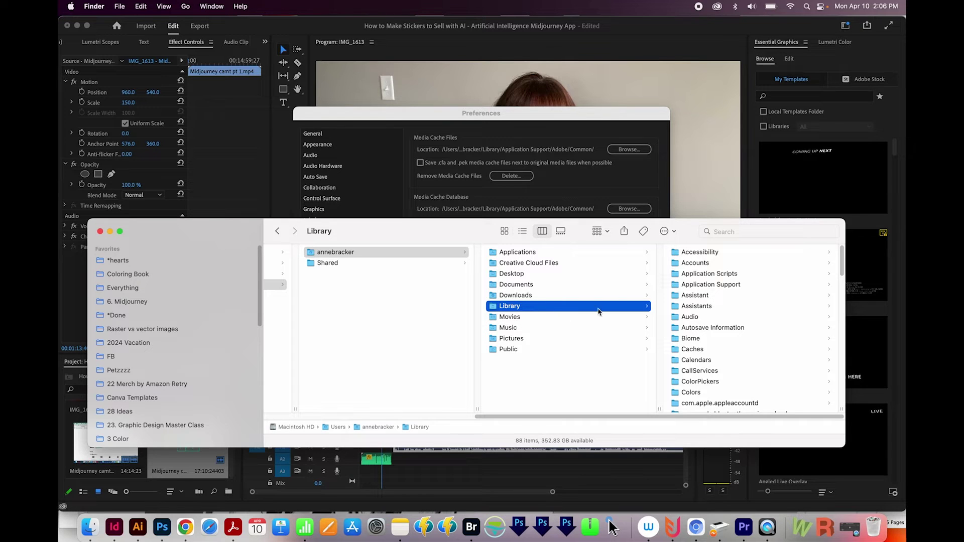
# - Go to Application Support > Adobe > Common > Peak Files and select its four dated subfolders
pyautogui.click(706, 285)
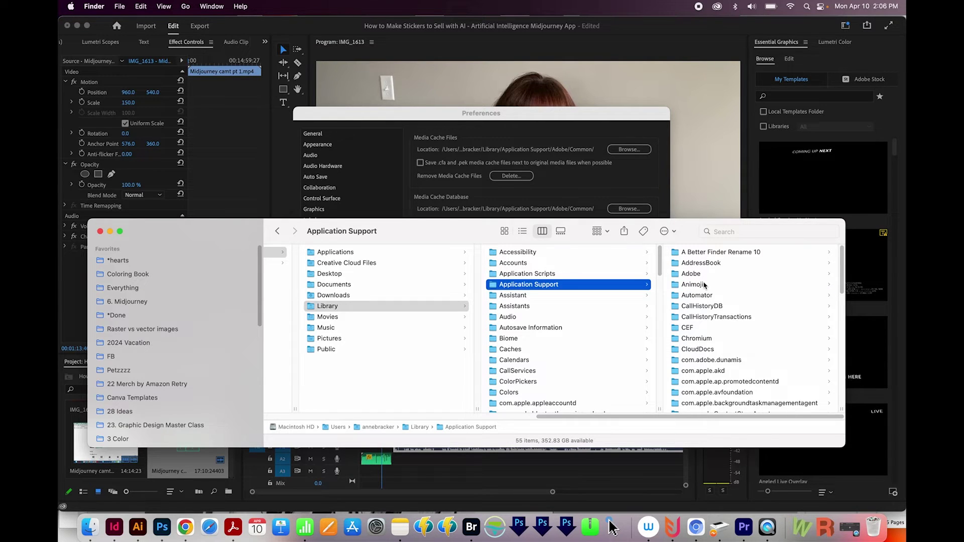
pyautogui.click(697, 274)
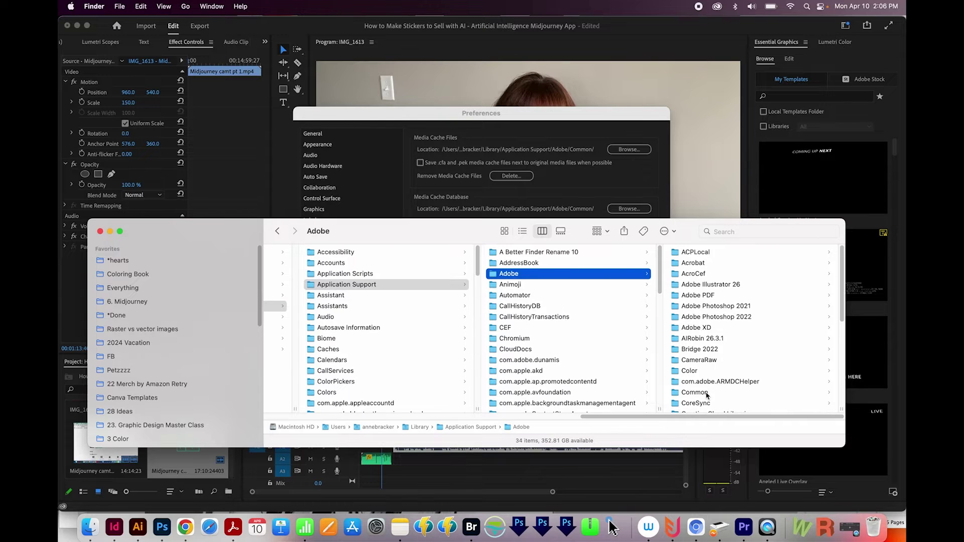
pyautogui.click(695, 393)
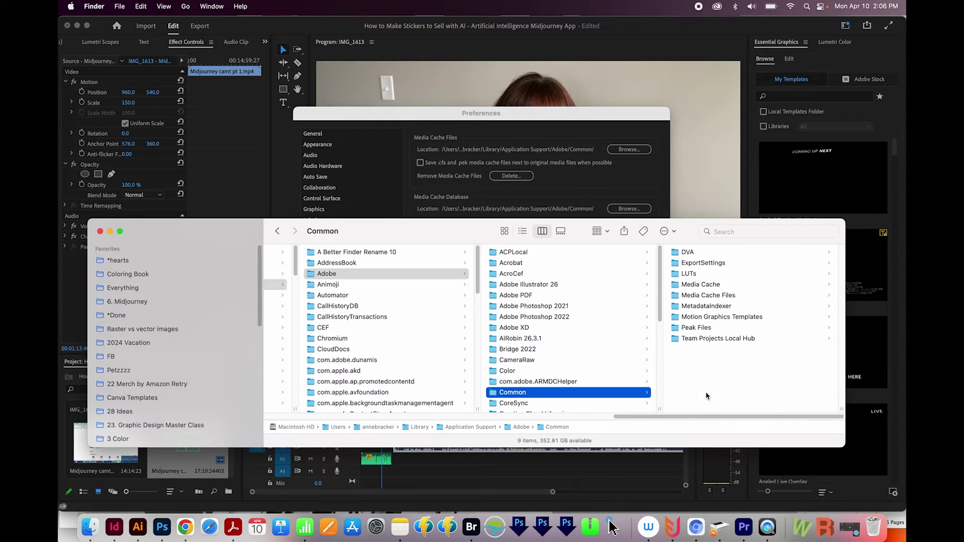
pyautogui.click(698, 328)
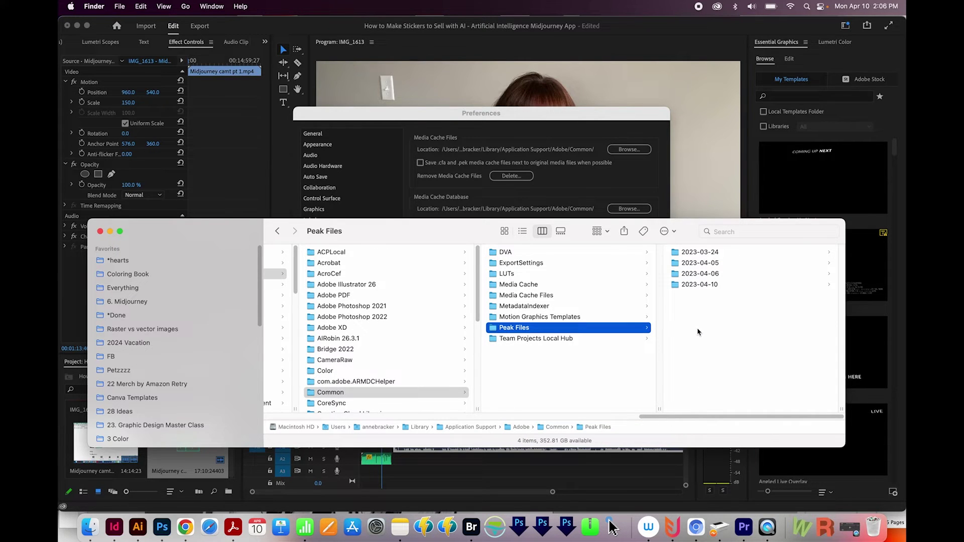
pyautogui.moveTo(697, 332)
pyautogui.mouseDown()
pyautogui.moveTo(688, 253)
pyautogui.moveTo(697, 318)
pyautogui.mouseUp()
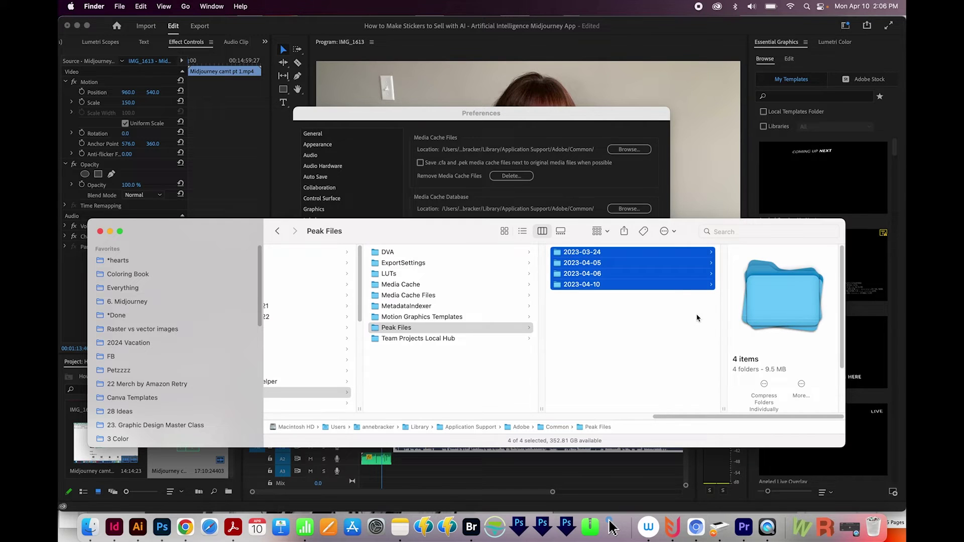
pyautogui.click(623, 353)
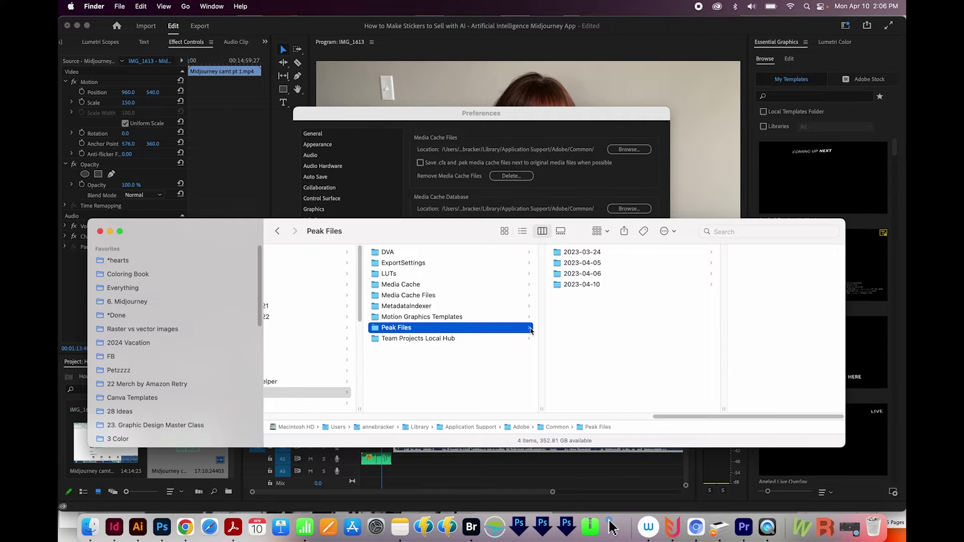
pyautogui.press('super+a')
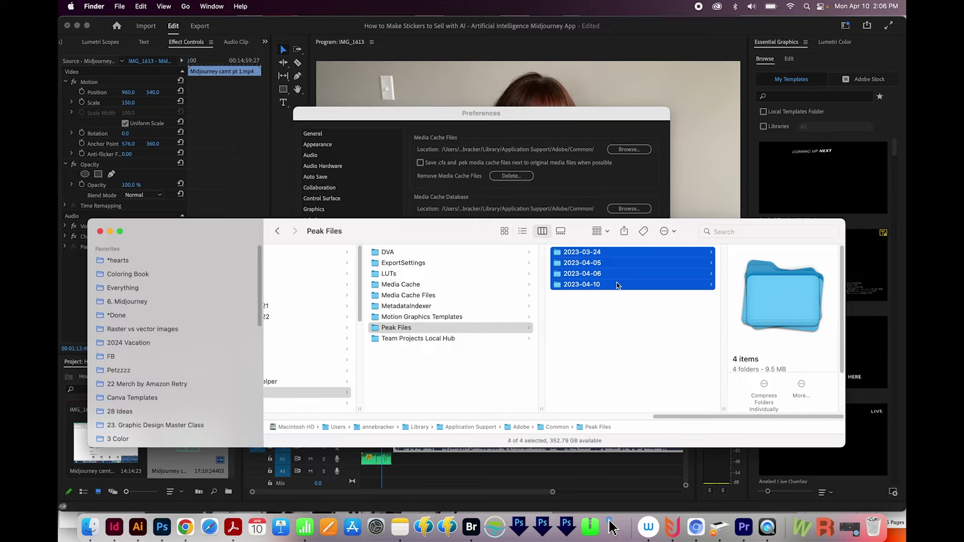
pyautogui.rightClick(636, 260)
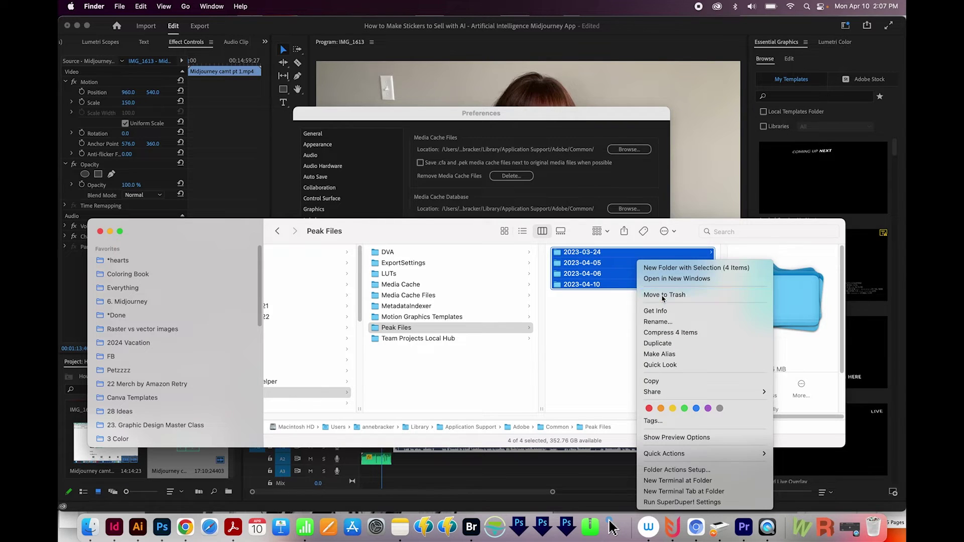
# - Move the four dated peak folders to the Trash and permanently empty the Trash
pyautogui.click(663, 298)
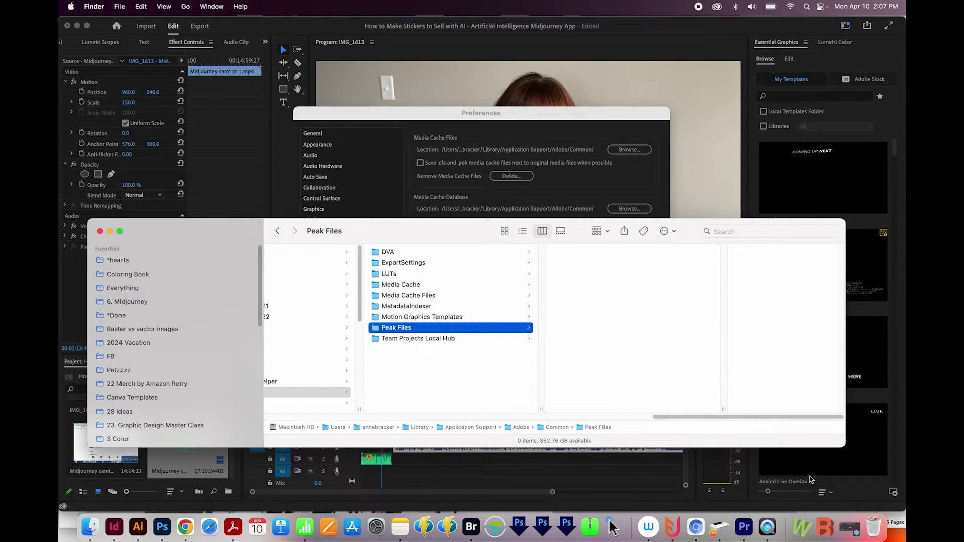
pyautogui.rightClick(874, 531)
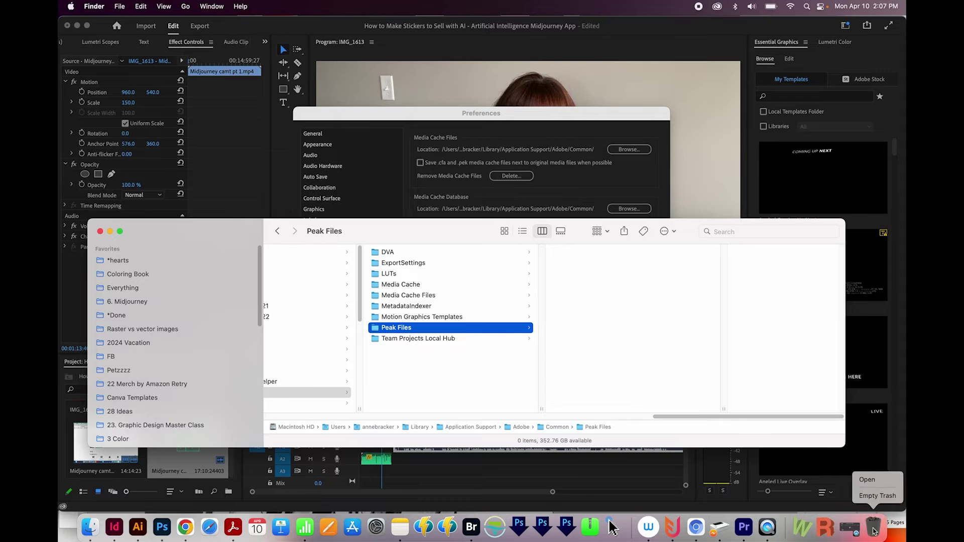
pyautogui.click(878, 496)
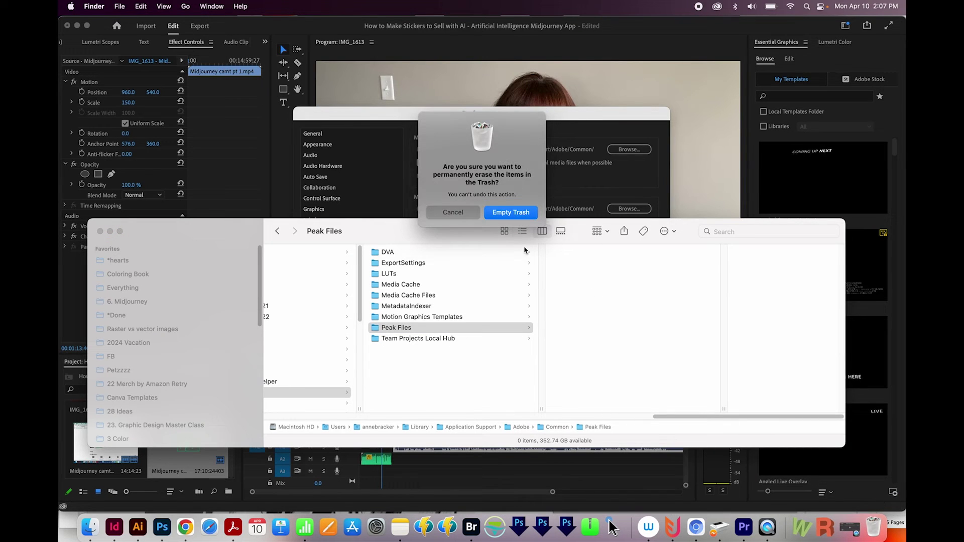
pyautogui.click(511, 212)
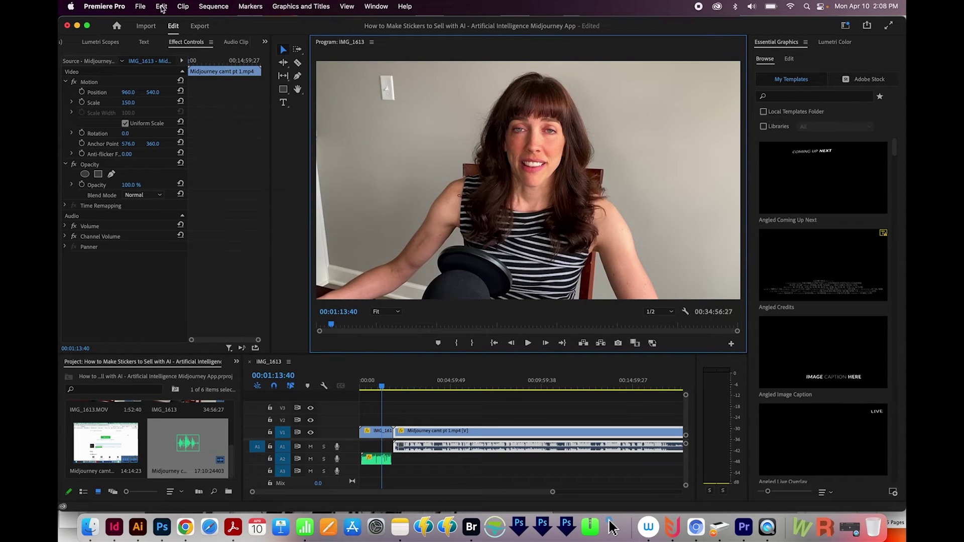
pyautogui.click(161, 7)
# - Delete the unused media cache files from Preferences > Media Cache and confirm with OK
pyautogui.moveTo(101, 3)
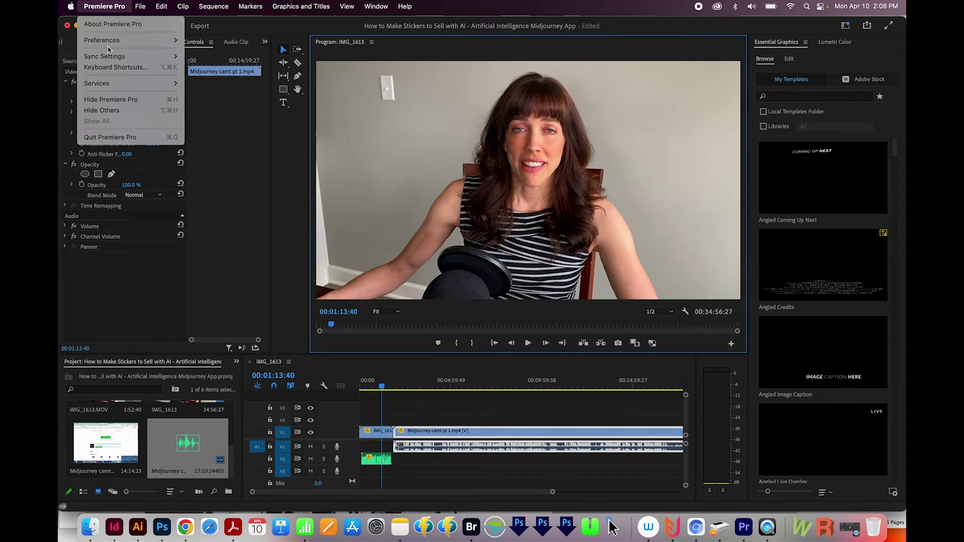
pyautogui.moveTo(113, 44)
pyautogui.click(237, 148)
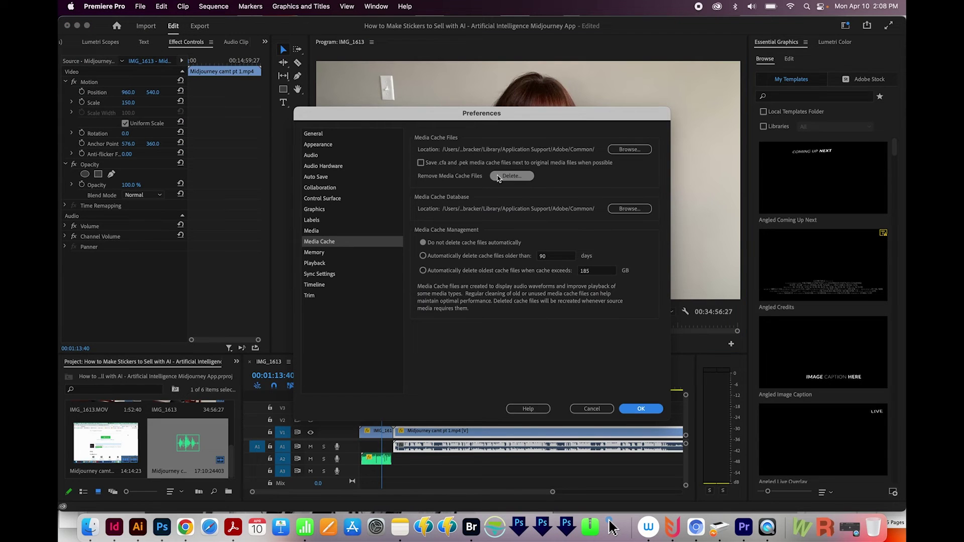
pyautogui.click(510, 176)
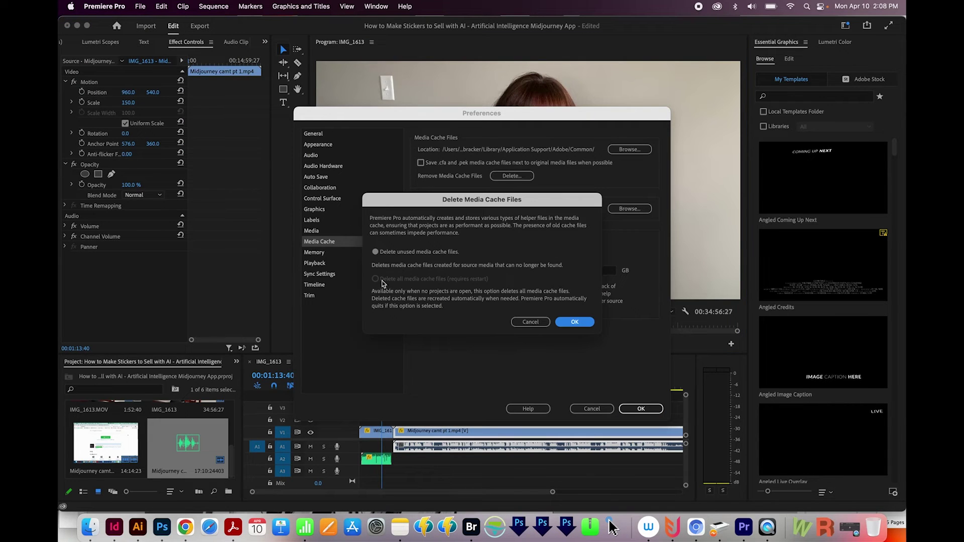
pyautogui.click(570, 323)
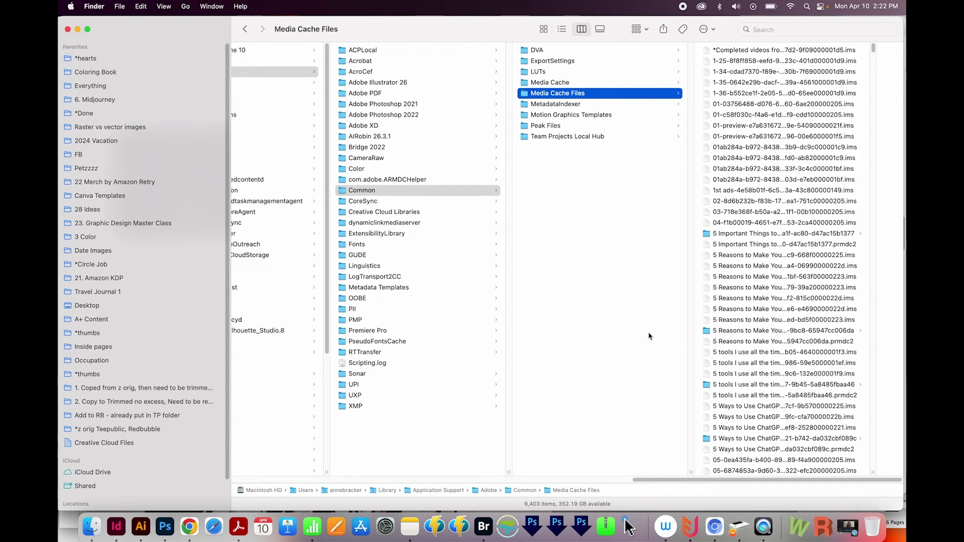
# - Search 'prem' in Spotlight and launch Adobe Premiere Pro 2023 with Shift+Option held
pyautogui.press('super+space')
pyautogui.write('prem')
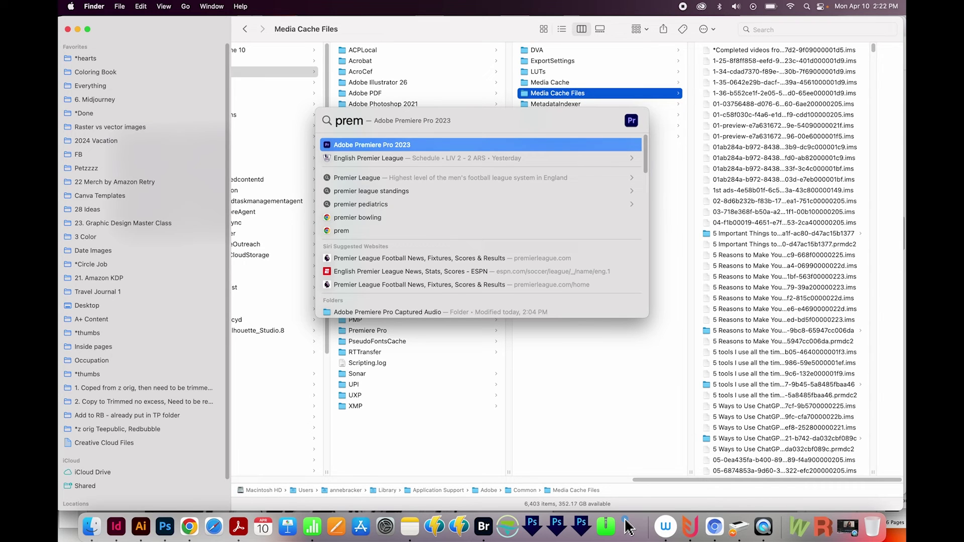
pyautogui.keyDown('alt'); pyautogui.click(361, 146); pyautogui.keyUp('alt')
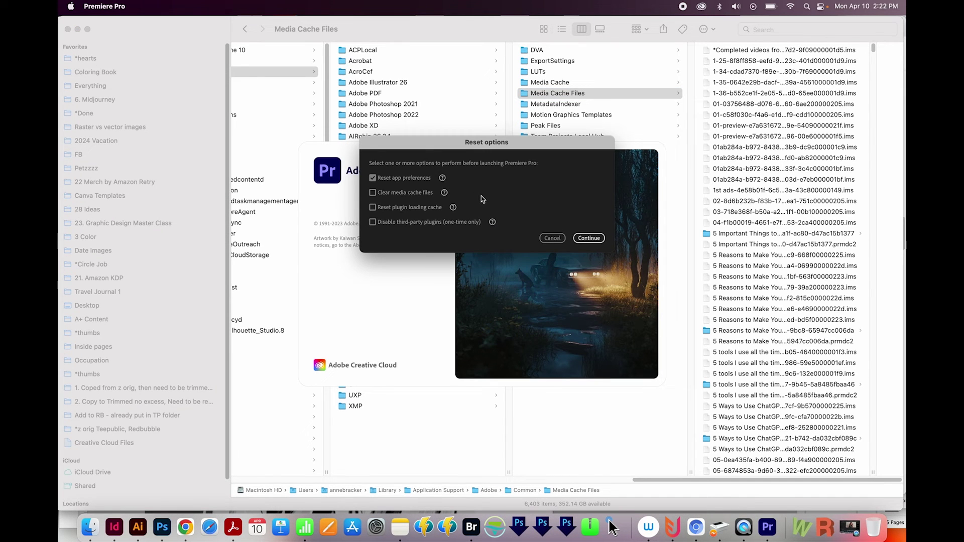
# - Choose to clear media cache, reset plugin loading cache and disable third-party plugins, then continue
pyautogui.click(372, 193)
pyautogui.click(373, 208)
pyautogui.click(373, 222)
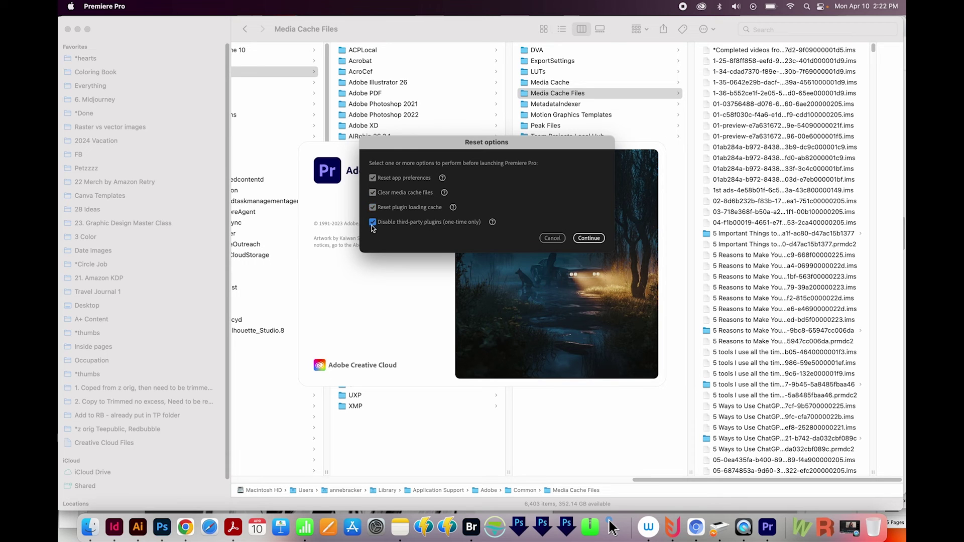
pyautogui.click(588, 238)
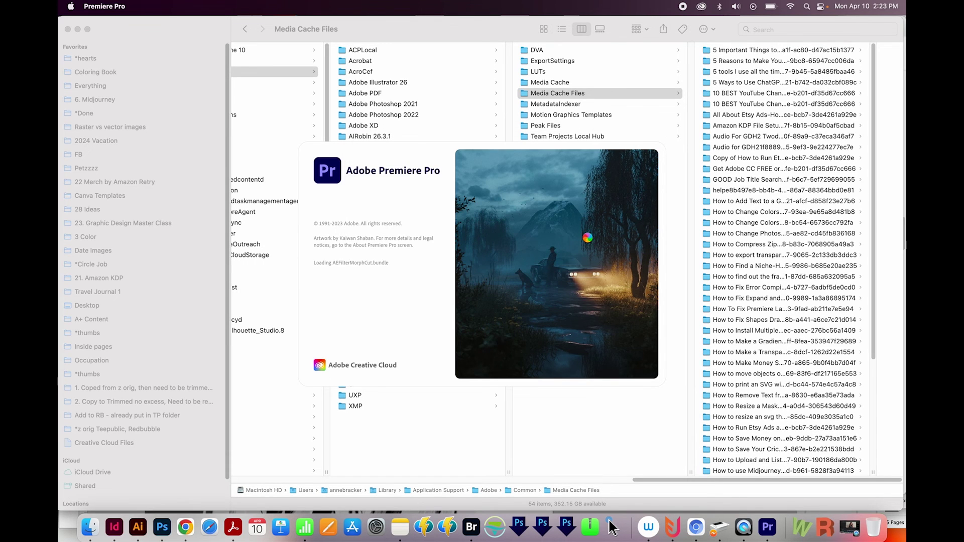